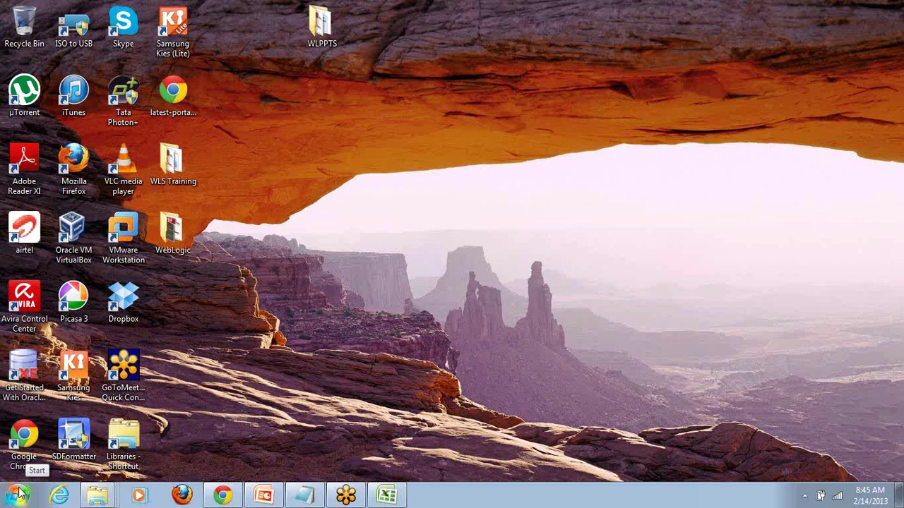
# Step: Launch the wls1211_win32.exe installer from the WebLogic Server folder on drive D and bring its window to the front
pyautogui.press('super+e')
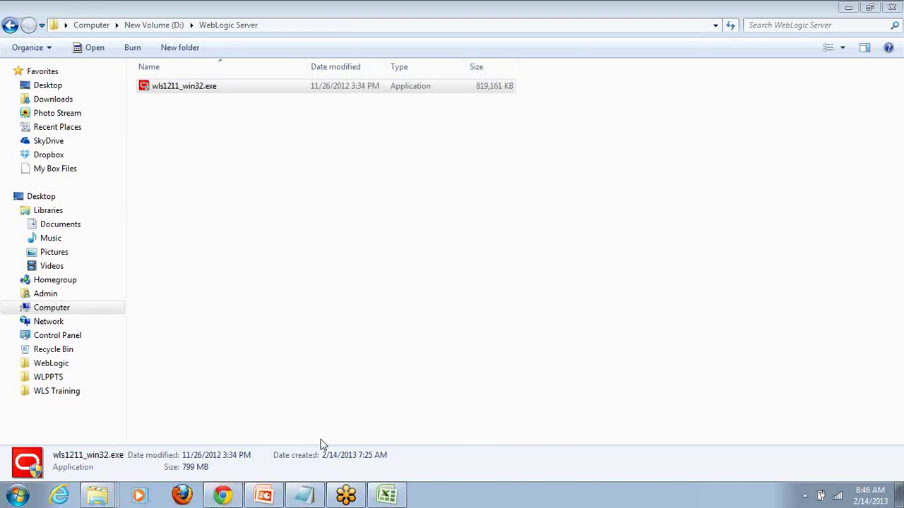
pyautogui.moveTo(274, 498)
pyautogui.click(210, 93)
pyautogui.click(189, 86)
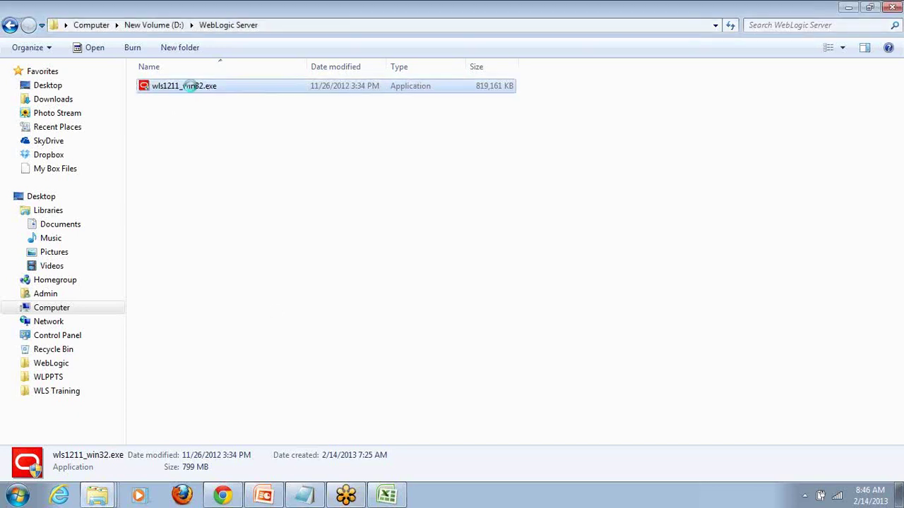
pyautogui.rightClick(193, 90)
pyautogui.press('Return')
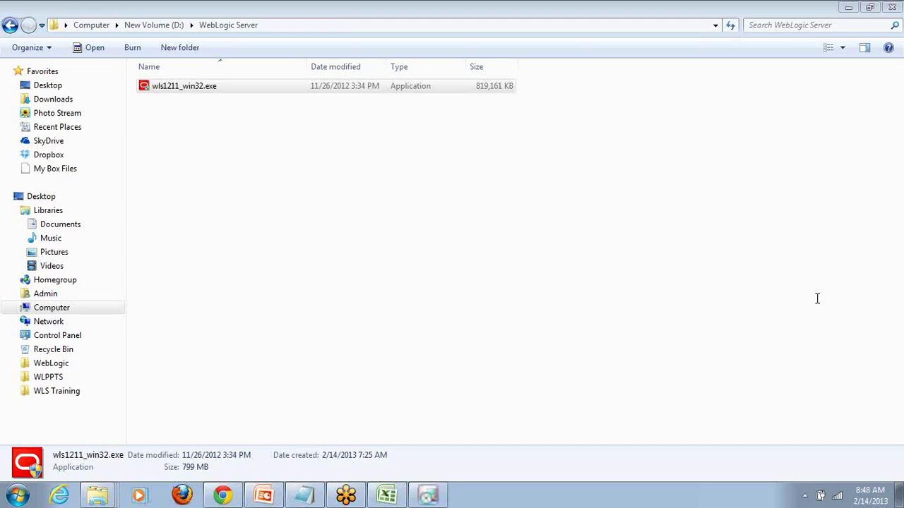
pyautogui.click(439, 500)
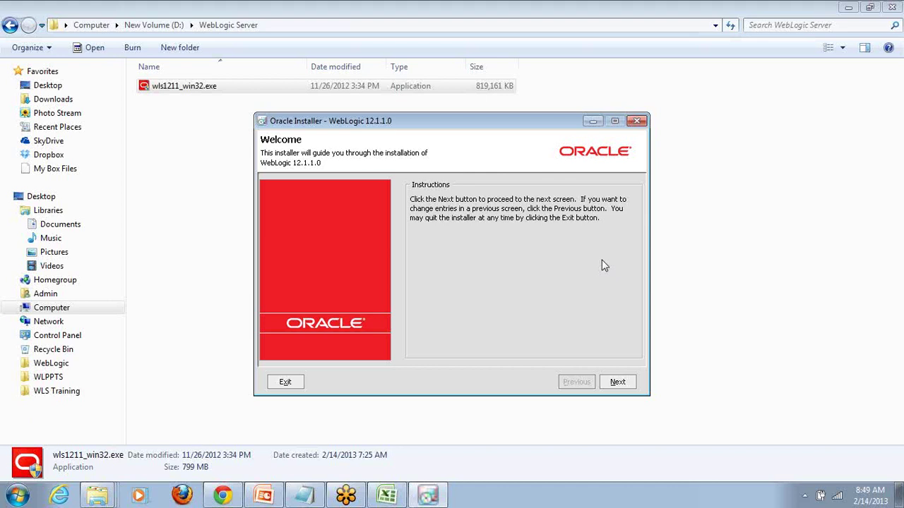
# Step: Proceed past the installer's welcome page and choose to create a new Middleware Home
pyautogui.click(623, 386)
pyautogui.click(627, 389)
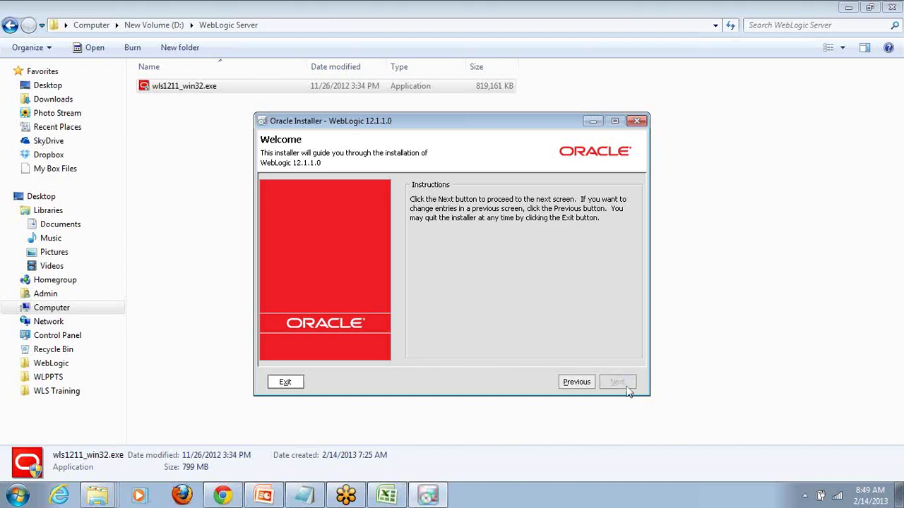
pyautogui.click(573, 382)
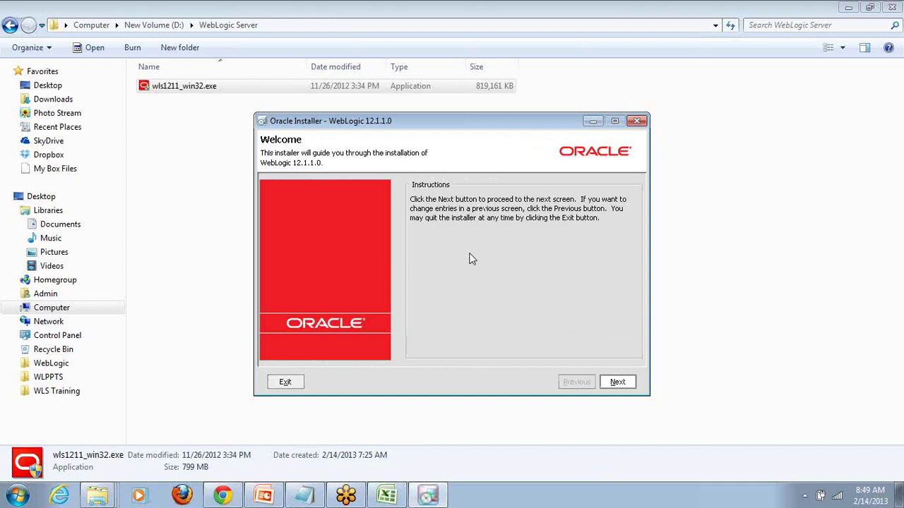
pyautogui.click(618, 382)
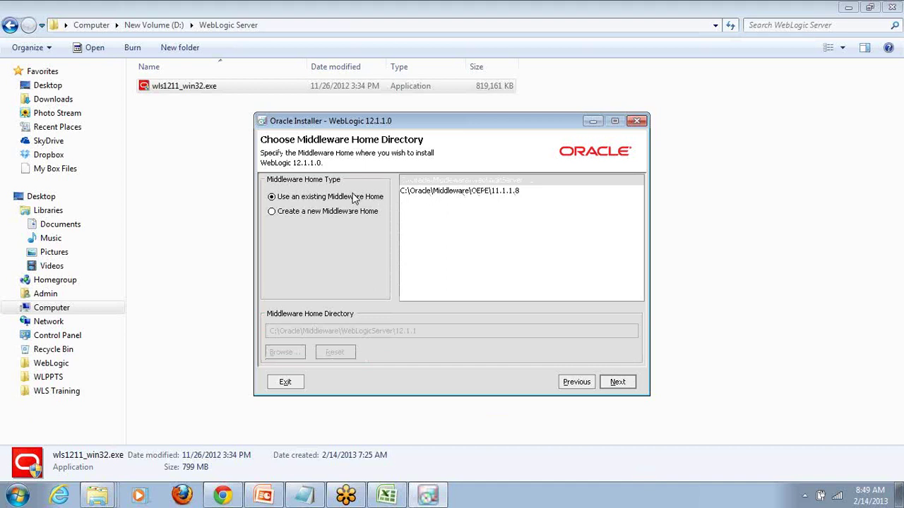
pyautogui.click(297, 218)
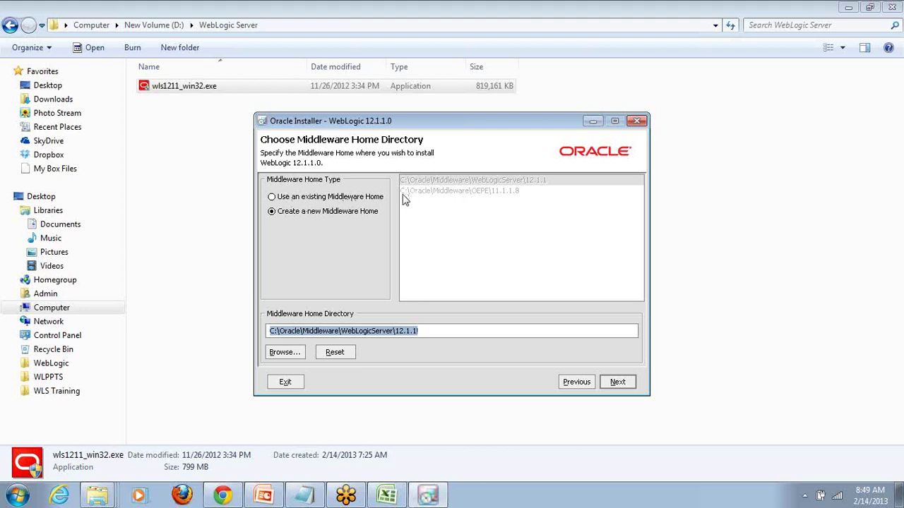
# Step: Set the Middleware Home directory to C:\WLSTRAINING\Middleware\WebLogicServer\12.1.1 and continue to the security updates page
pyautogui.click(301, 332)
pyautogui.press('BackSpace')
pyautogui.press('BackSpace')
pyautogui.press('BackSpace')
pyautogui.press('BackSpace')
pyautogui.press('BackSpace')
pyautogui.press('BackSpace')
pyautogui.write('WLTTR')
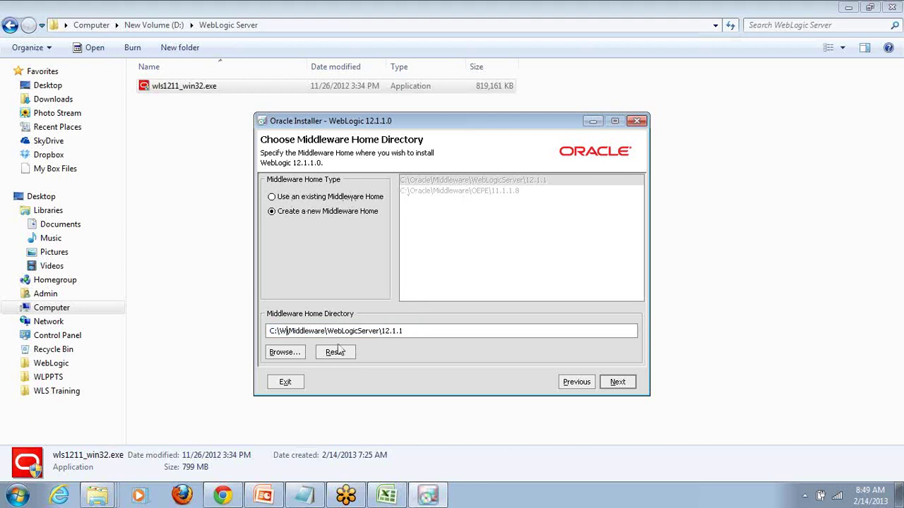
pyautogui.press('BackSpace')
pyautogui.press('BackSpace')
pyautogui.write('RA')
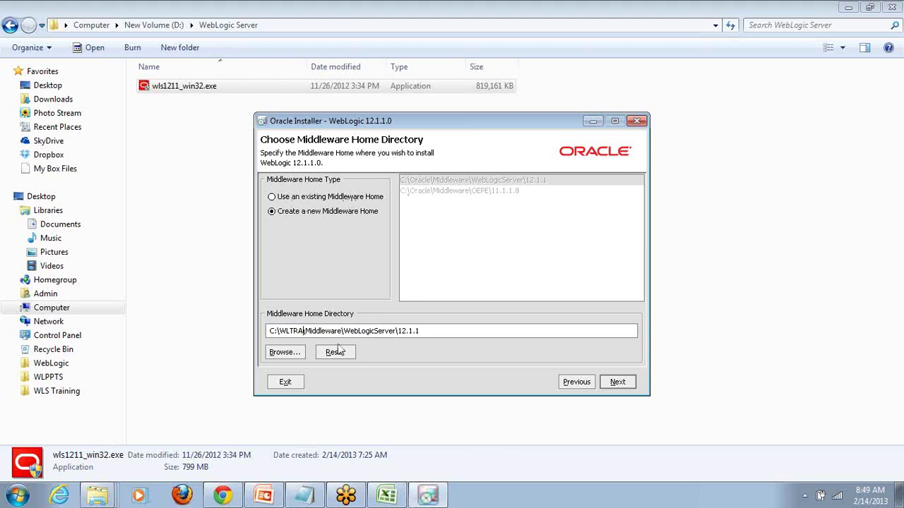
pyautogui.write('INING')
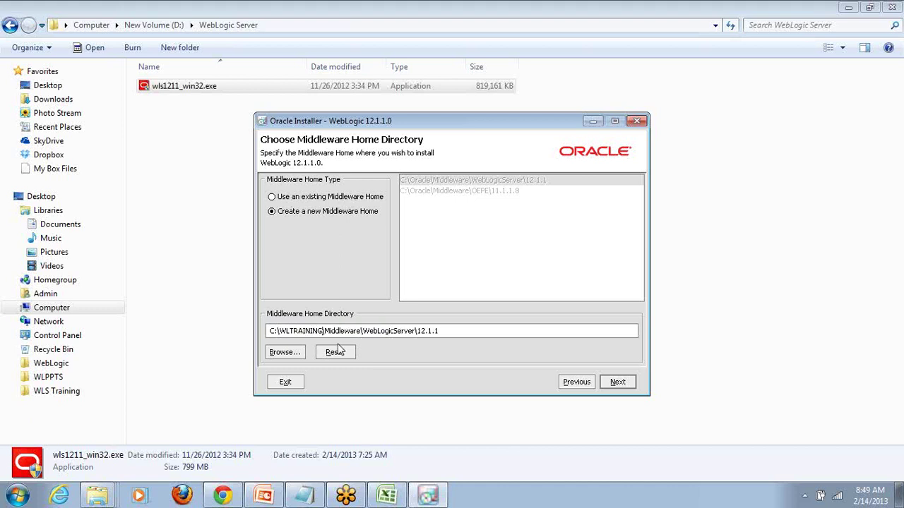
pyautogui.press('BackSpace')
pyautogui.write('ST')
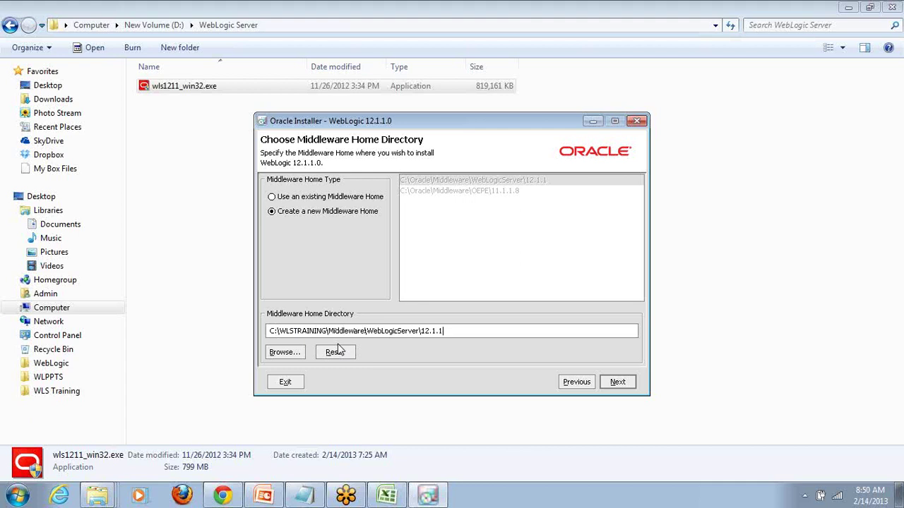
pyautogui.write('.')
pyautogui.click(616, 384)
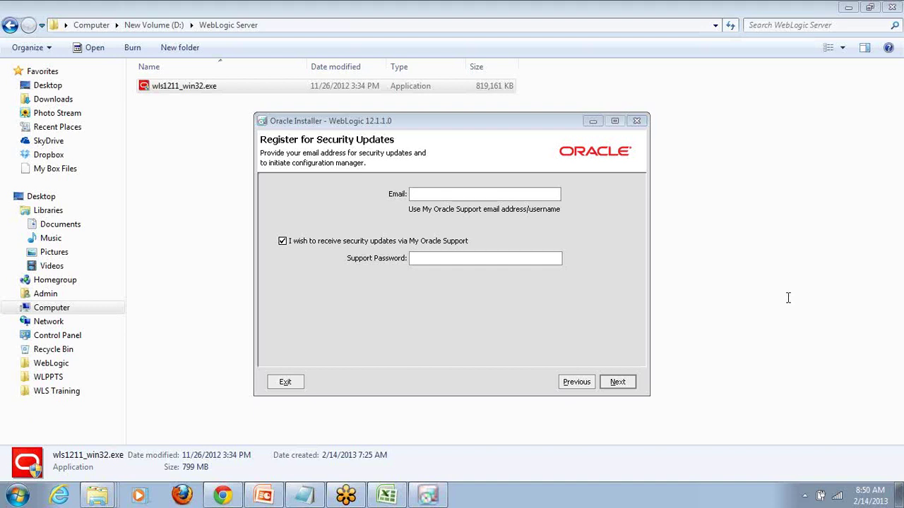
# Step: Return to the Middleware Home page, change the directory to D:\WLSTRAINING\Middleware\WebLogicServer\12.1.1, and continue
pyautogui.click(567, 387)
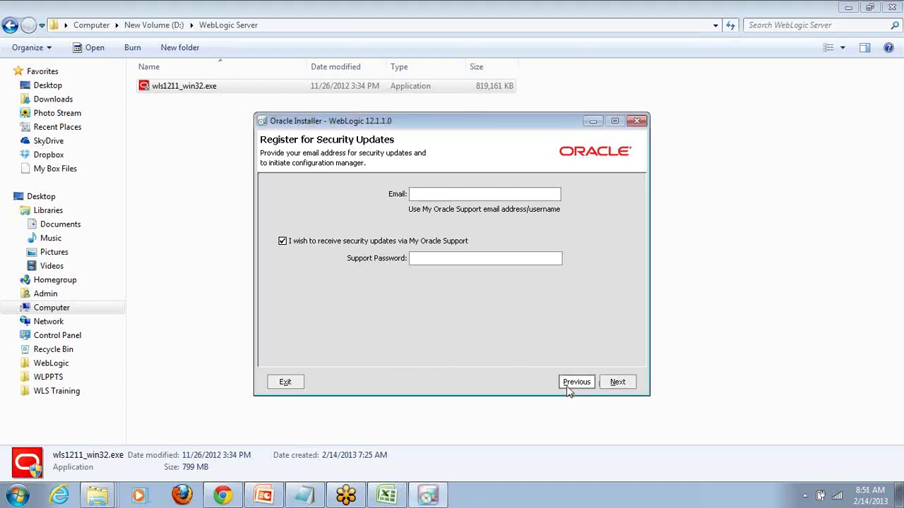
pyautogui.moveTo(445, 331); pyautogui.dragTo(267, 331)
pyautogui.click(276, 331)
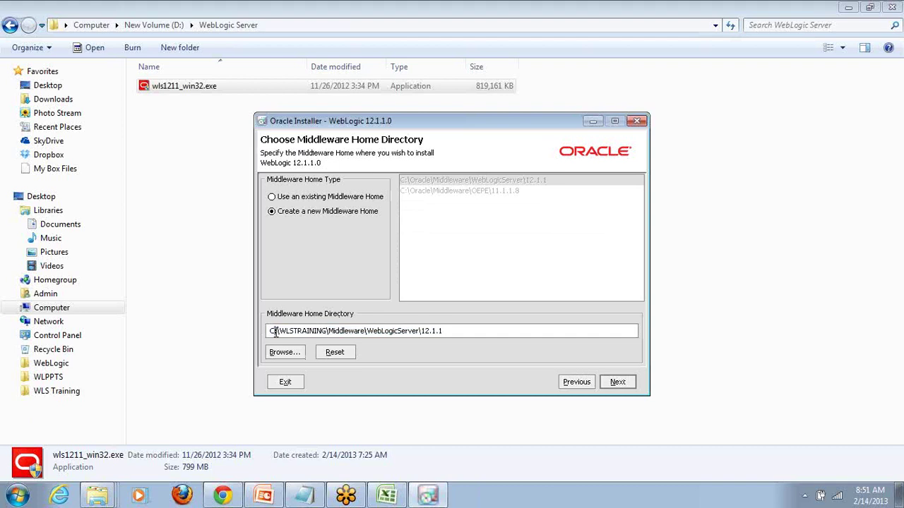
pyautogui.press('BackSpace')
pyautogui.write('D')
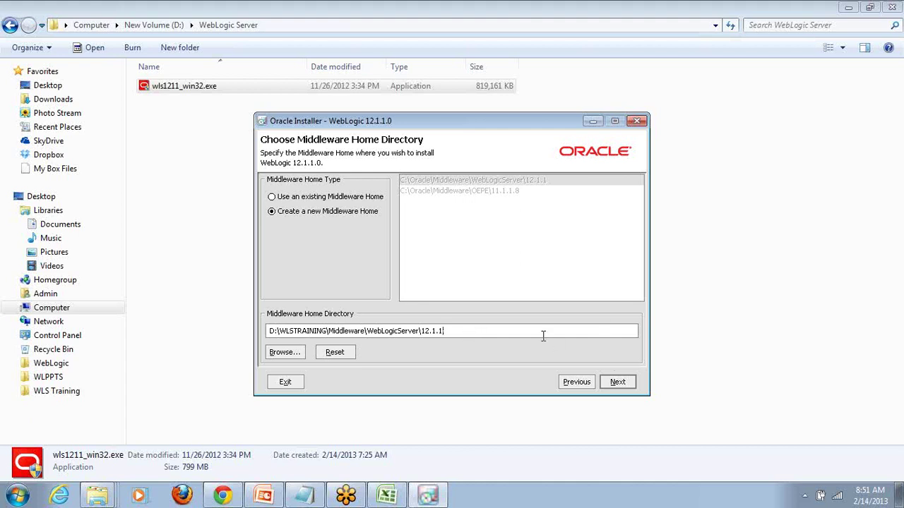
pyautogui.tripleClick(268, 332)
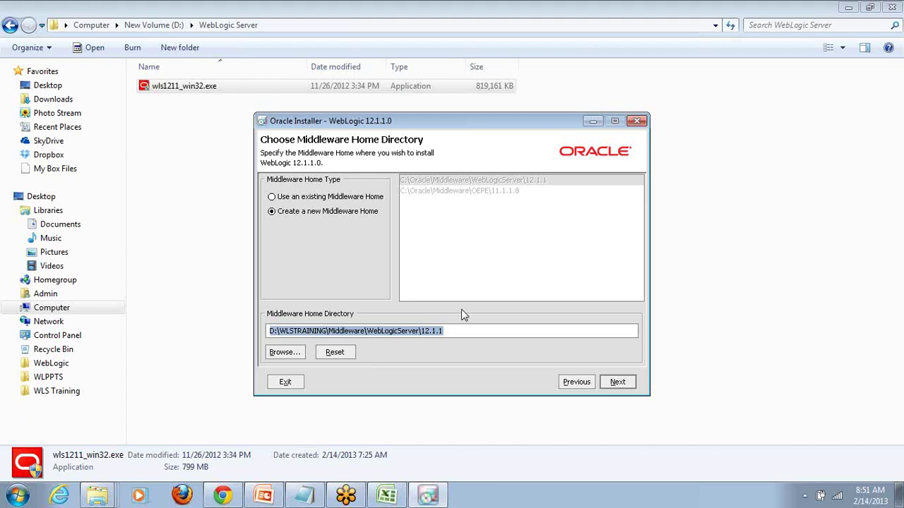
pyautogui.click(619, 383)
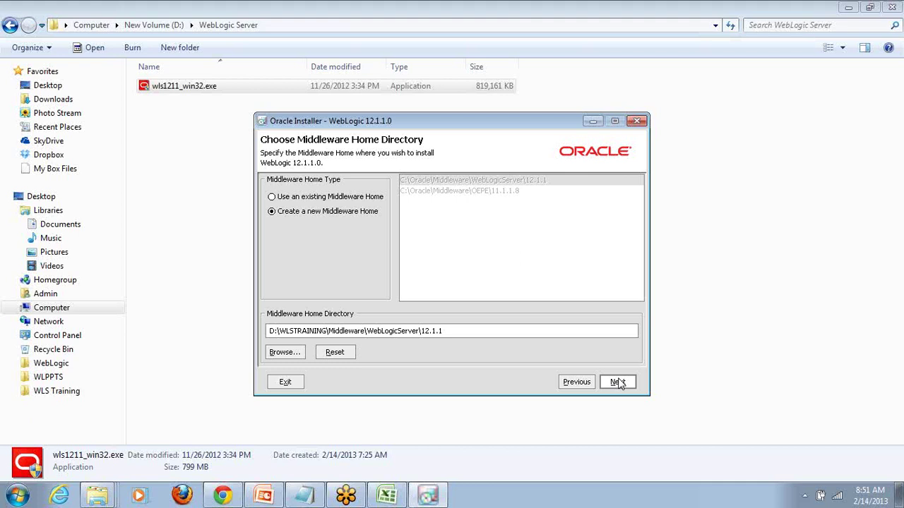
pyautogui.click(618, 382)
# Step: Opt out of security updates via My Oracle Support and accept bypassing the configuration manager
pyautogui.click(283, 241)
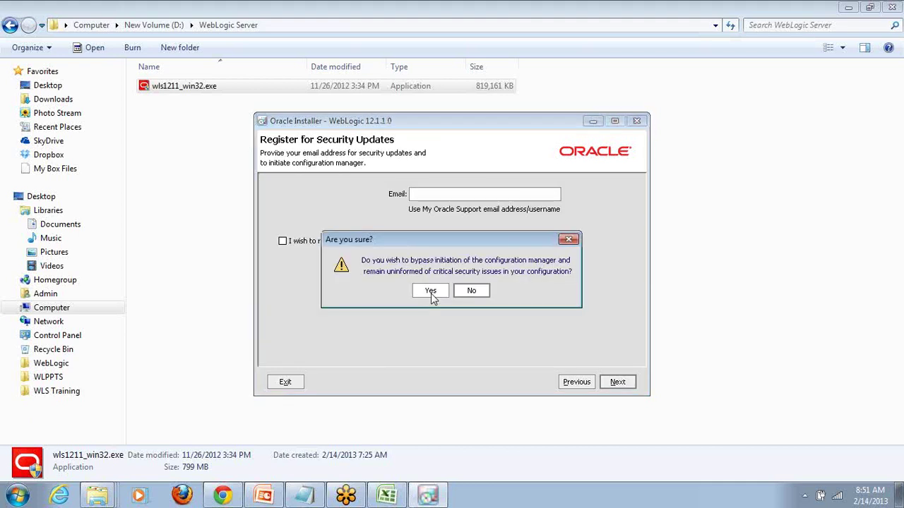
pyautogui.click(431, 291)
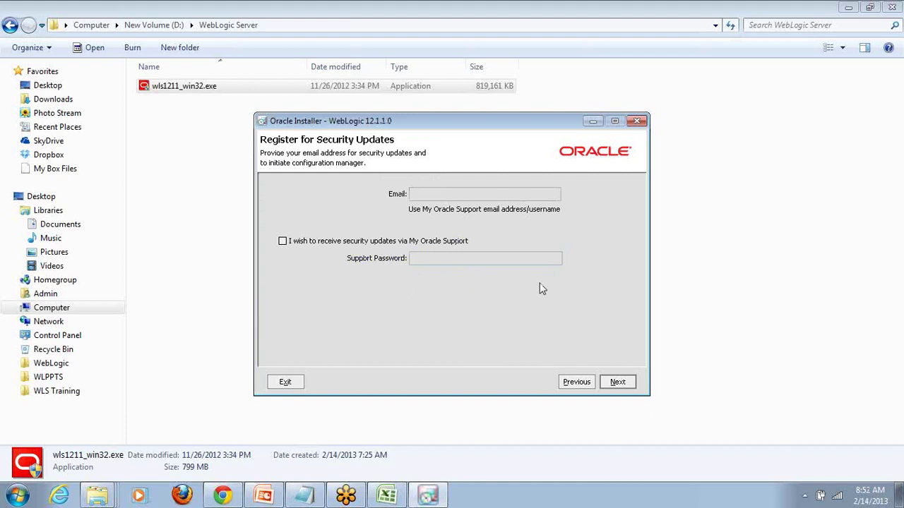
pyautogui.press('Return')
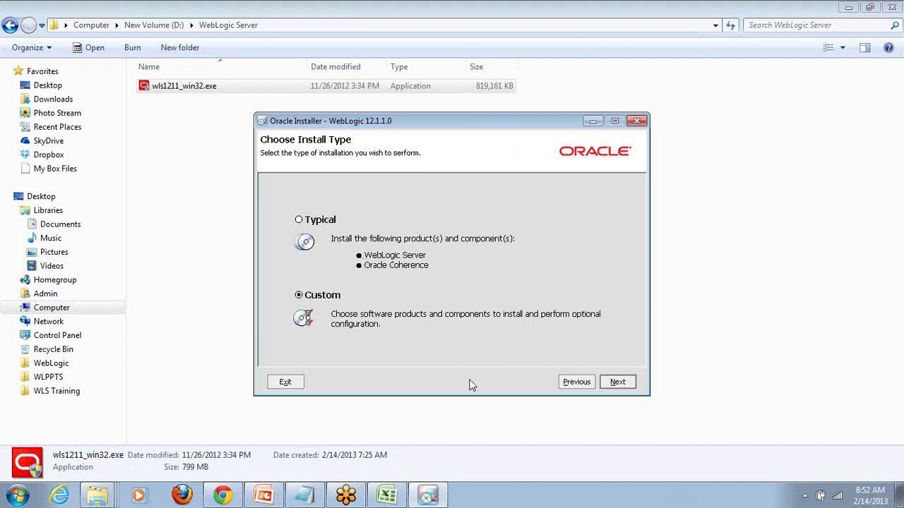
# Step: Proceed with a Custom installation that includes Server Examples and excludes Oracle Coherence
pyautogui.click(618, 382)
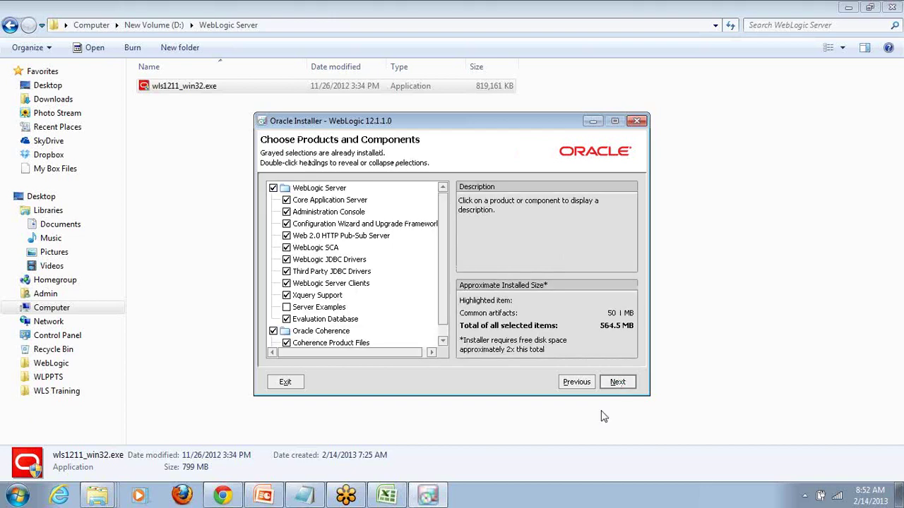
pyautogui.click(293, 315)
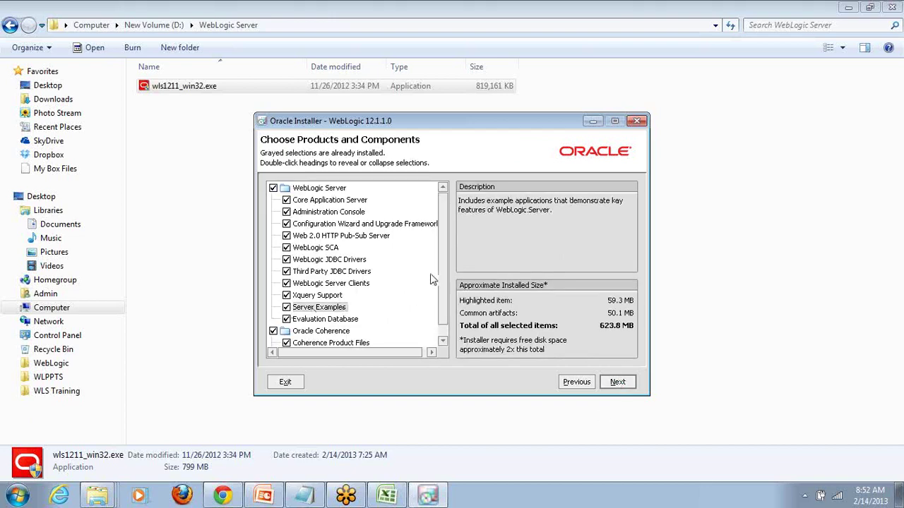
pyautogui.scroll(-1, 445, 267)
pyautogui.scroll(-1, 443, 263)
pyautogui.click(272, 318)
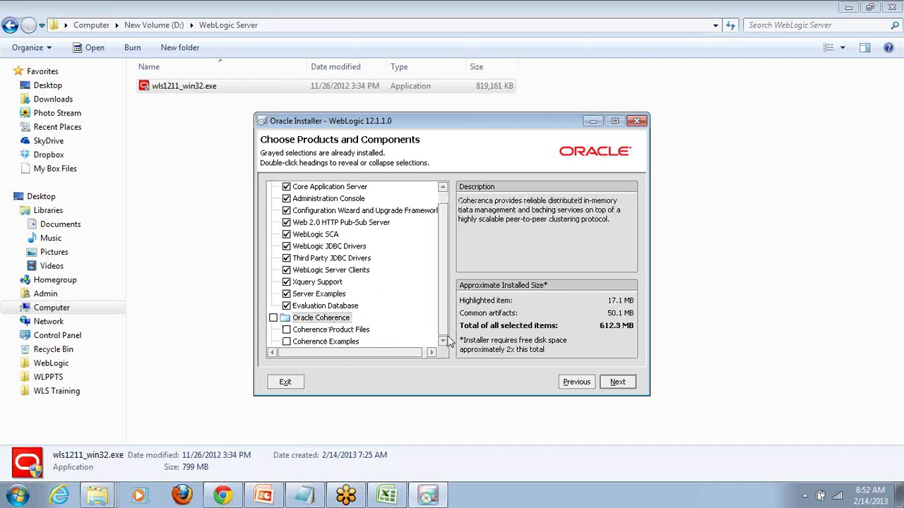
pyautogui.scroll(1, 444, 311)
pyautogui.scroll(2, 442, 311)
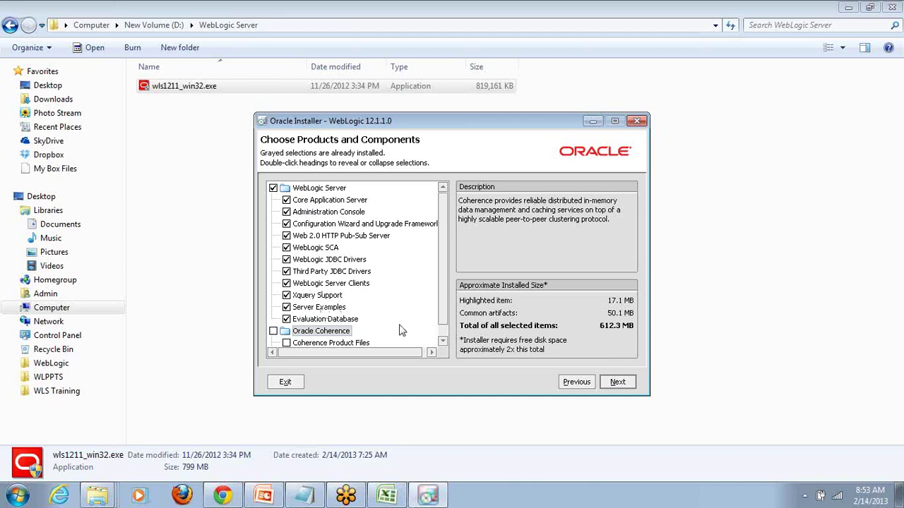
pyautogui.click(618, 383)
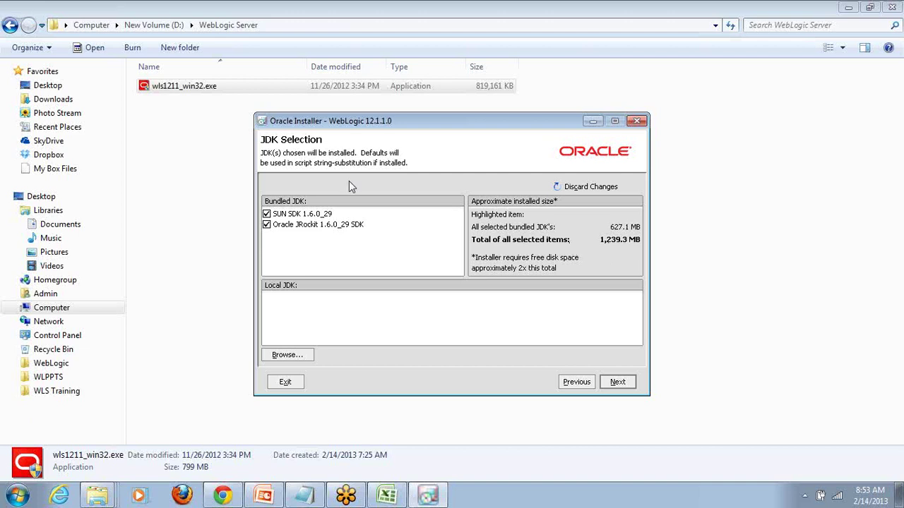
# Step: Accept both bundled JDKs and the WebLogic Server directory D:\WLSTRAINING\Middleware\WebLogicServer\12.1.1\wlserver_12.1
pyautogui.click(618, 382)
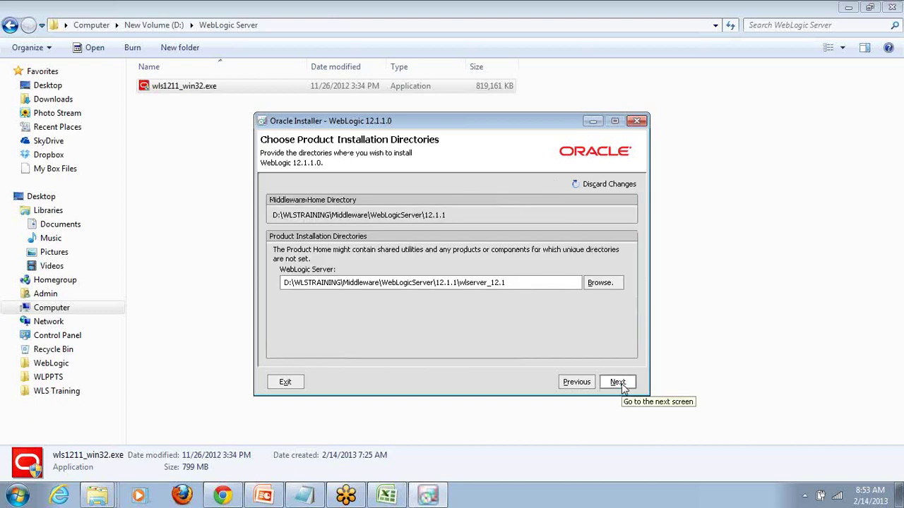
pyautogui.click(576, 382)
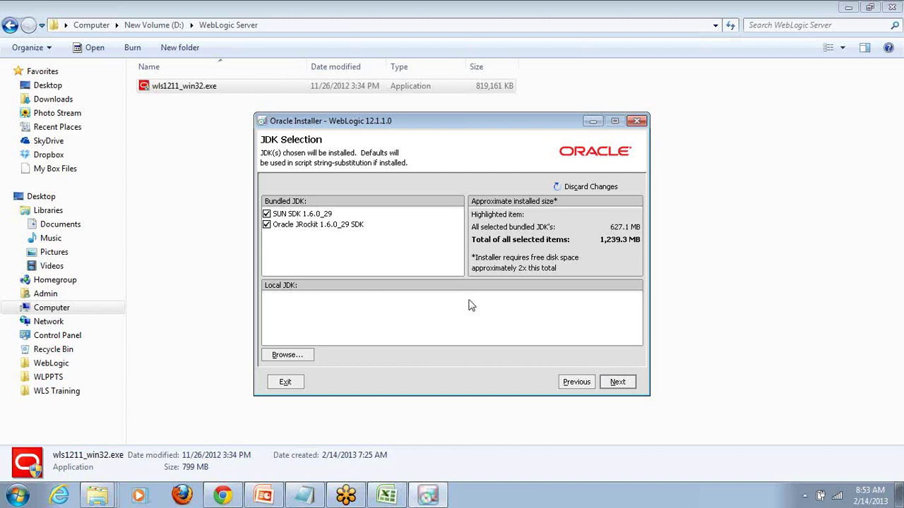
pyautogui.click(619, 383)
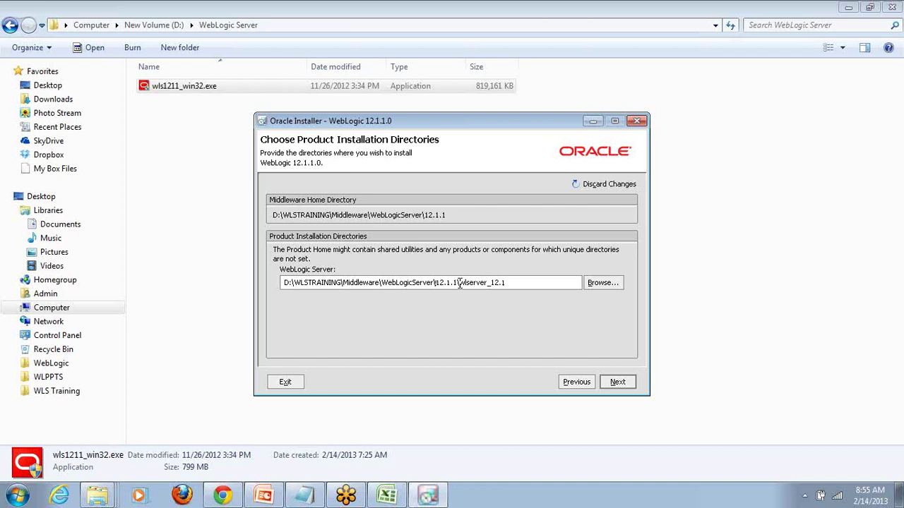
pyautogui.click(519, 285)
pyautogui.doubleClick(503, 282)
pyautogui.click(511, 283)
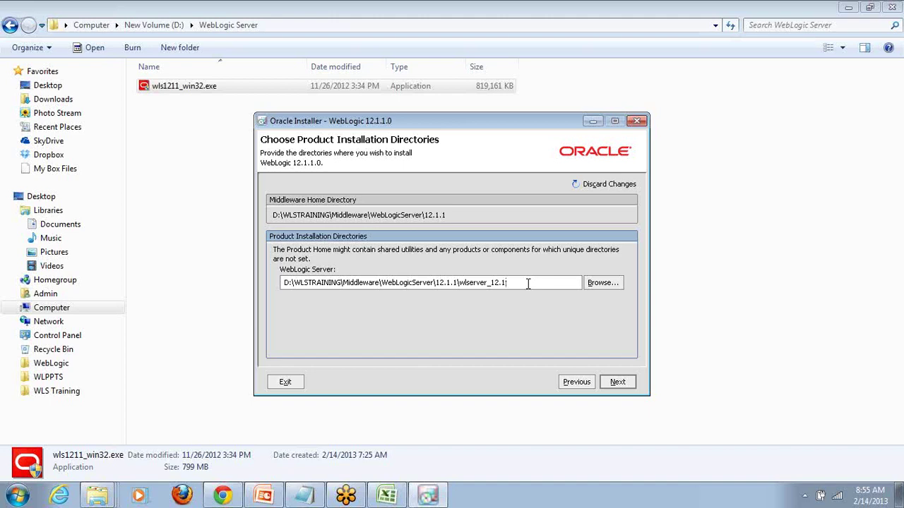
pyautogui.click(615, 384)
pyautogui.click(612, 383)
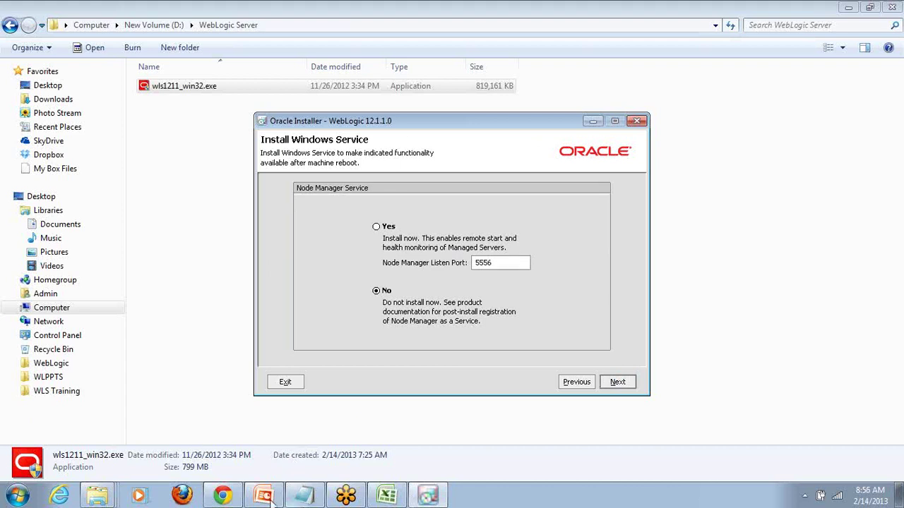
# Step: Continue without installing the Node Manager service and keep the "All Users" Start Menu folder for the shortcuts
pyautogui.moveTo(438, 497)
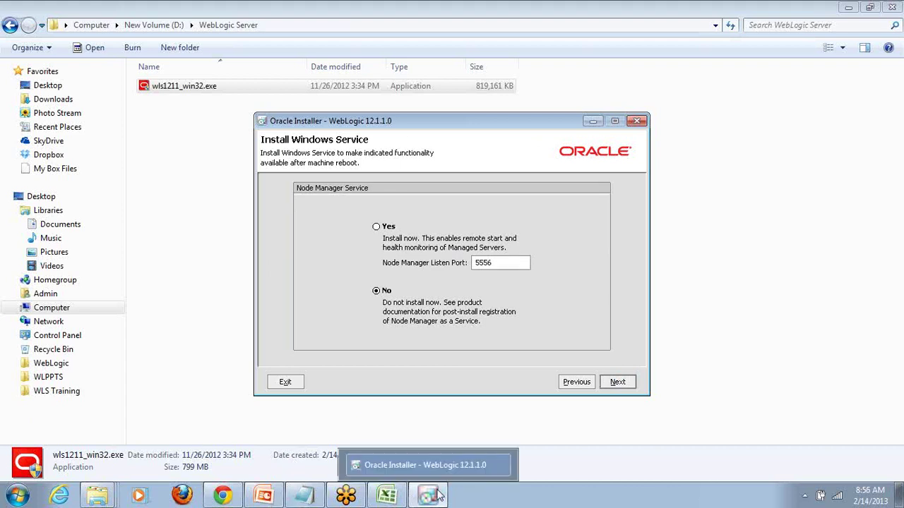
pyautogui.click(438, 497)
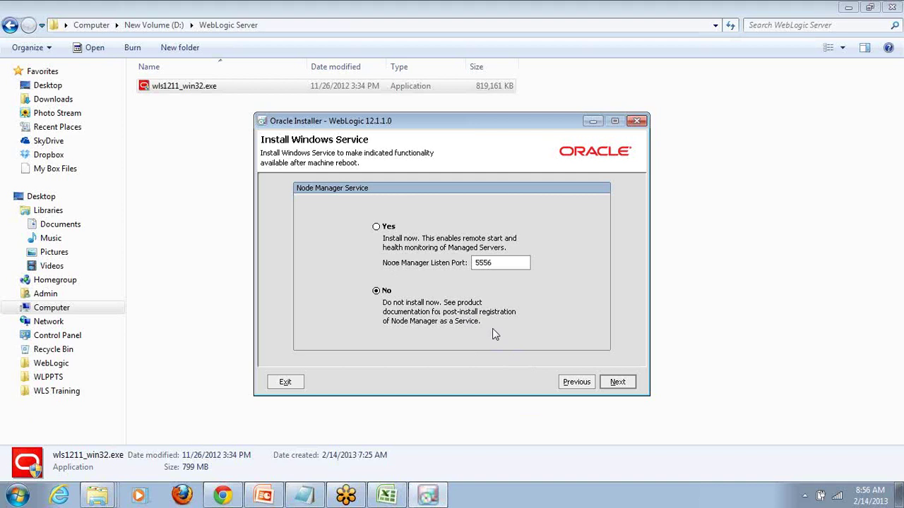
pyautogui.click(618, 385)
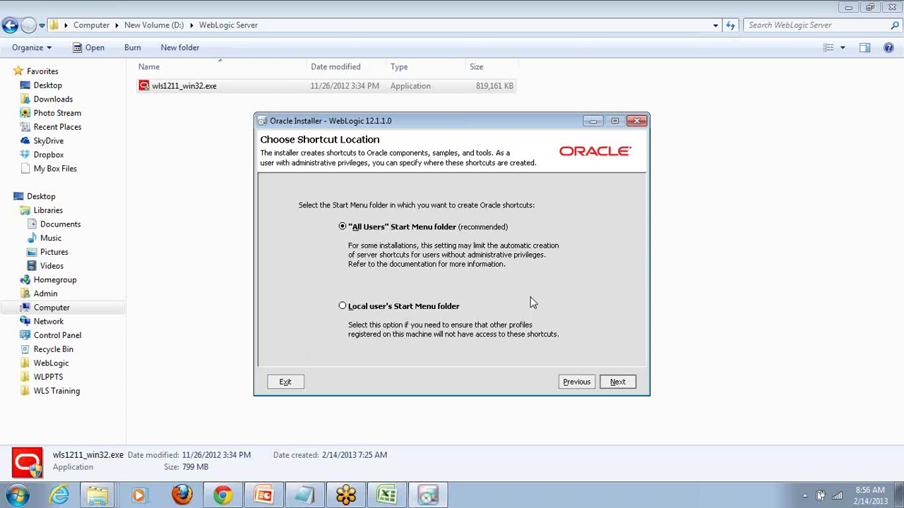
pyautogui.click(619, 388)
pyautogui.click(619, 385)
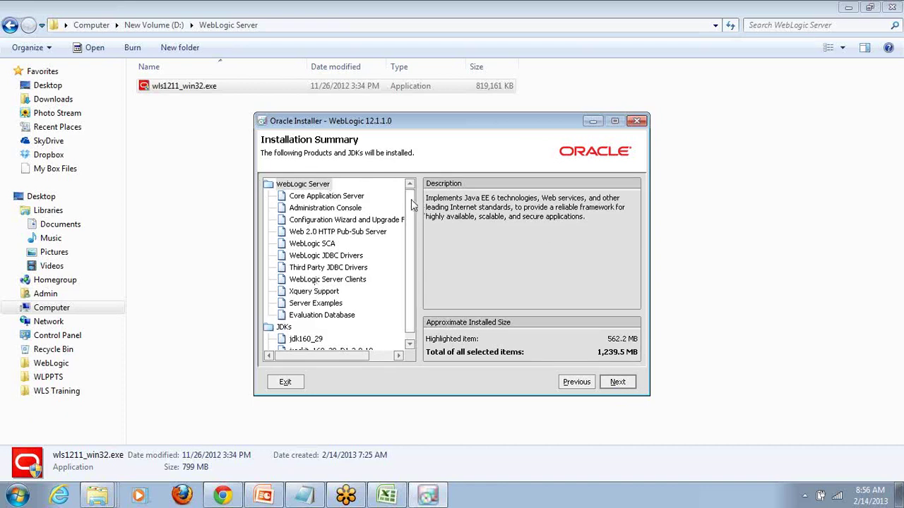
# Step: Review the installation summary and start installing the listed WebLogic Server components and JDKs
pyautogui.scroll(-1, 414, 318)
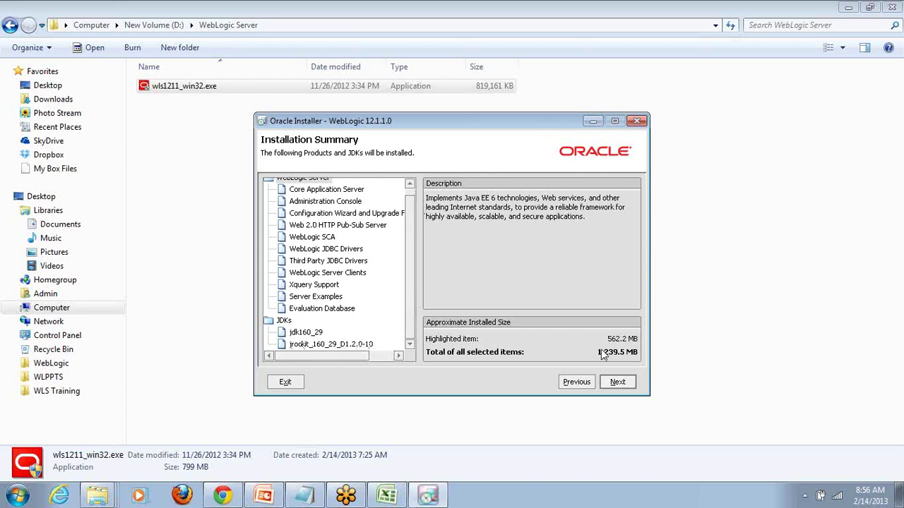
pyautogui.click(618, 383)
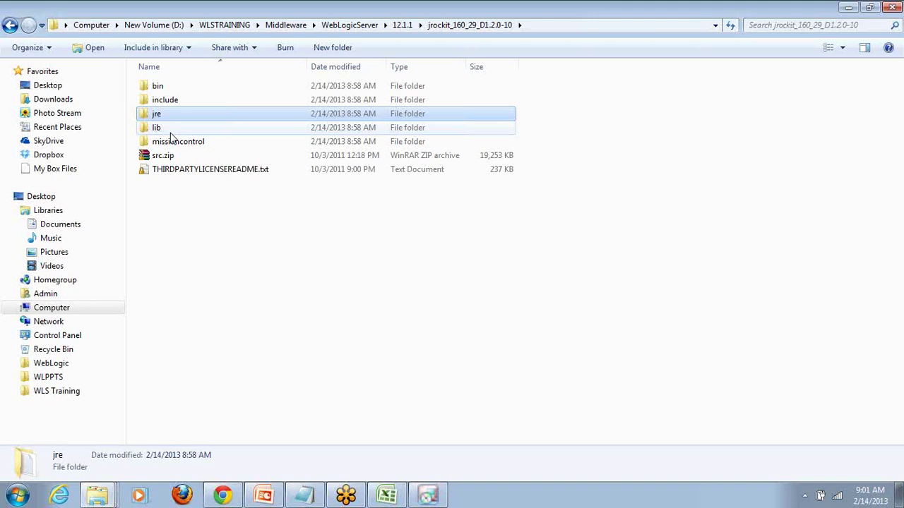
# Step: Return from the JRockit folder to the 12.1.1 folder and exit the completed installer without running Quickstart
pyautogui.press('BackSpace')
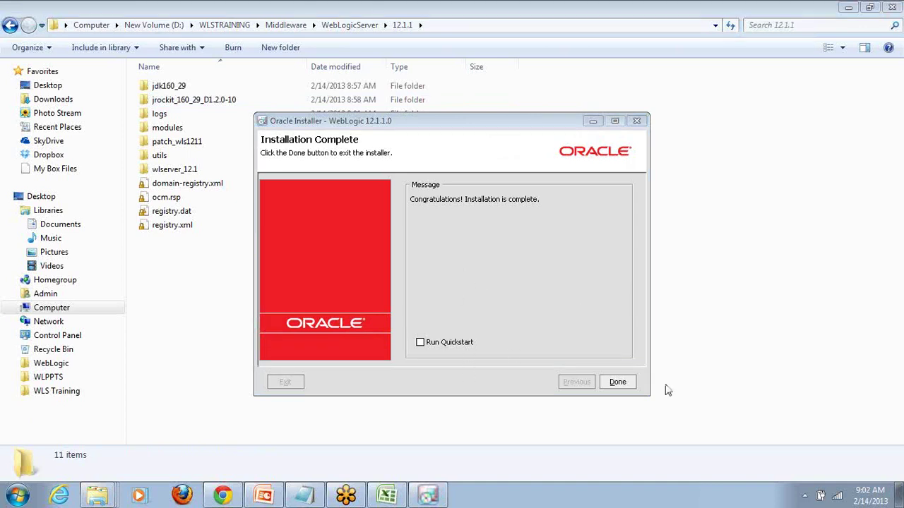
pyautogui.click(618, 384)
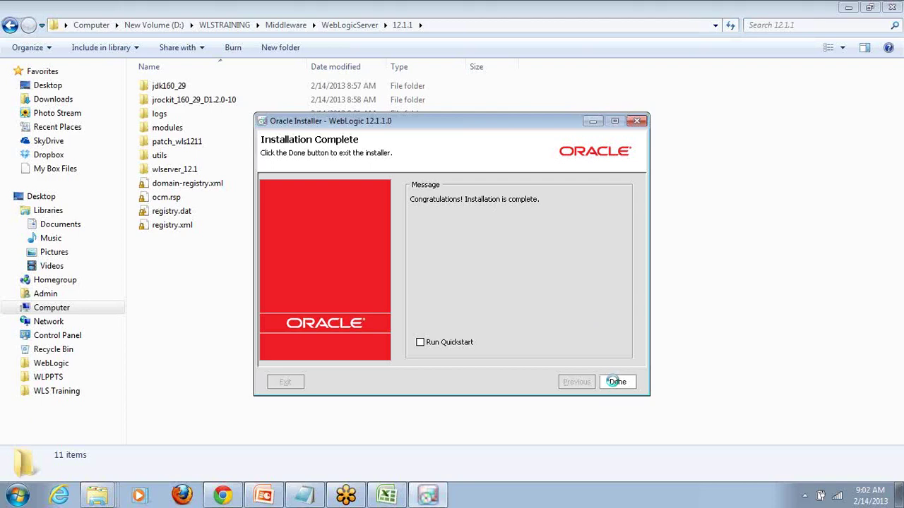
# Step: Examine the installed 12.1.1 directory under WebLogicServer, including the contents of its logs folder
pyautogui.click(346, 27)
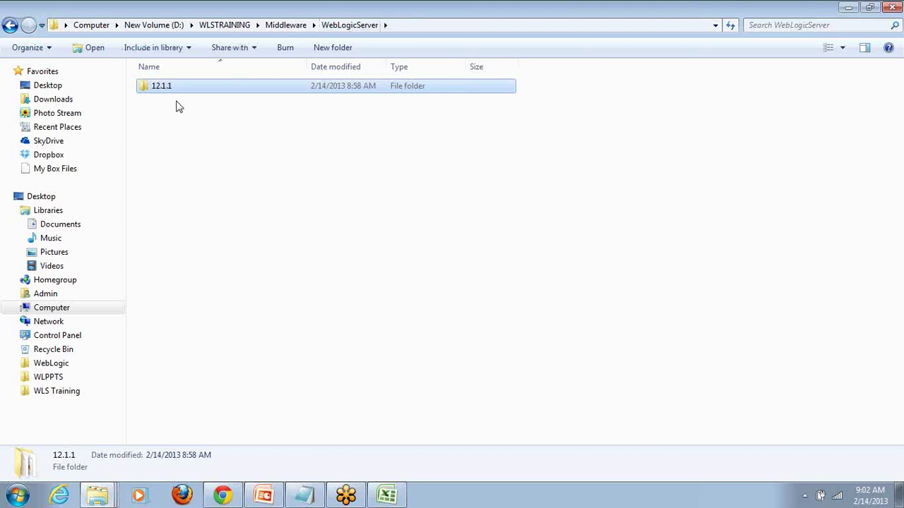
pyautogui.press('Return')
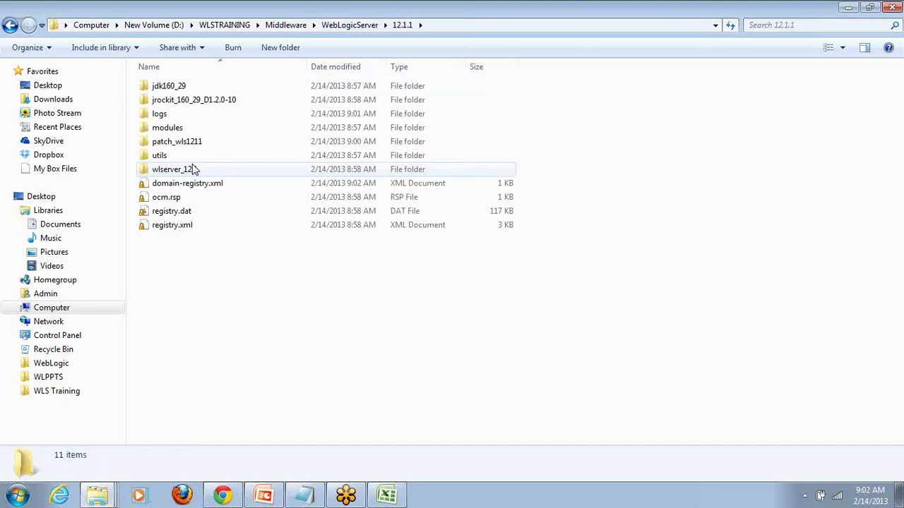
pyautogui.press('l')
pyautogui.press('Return')
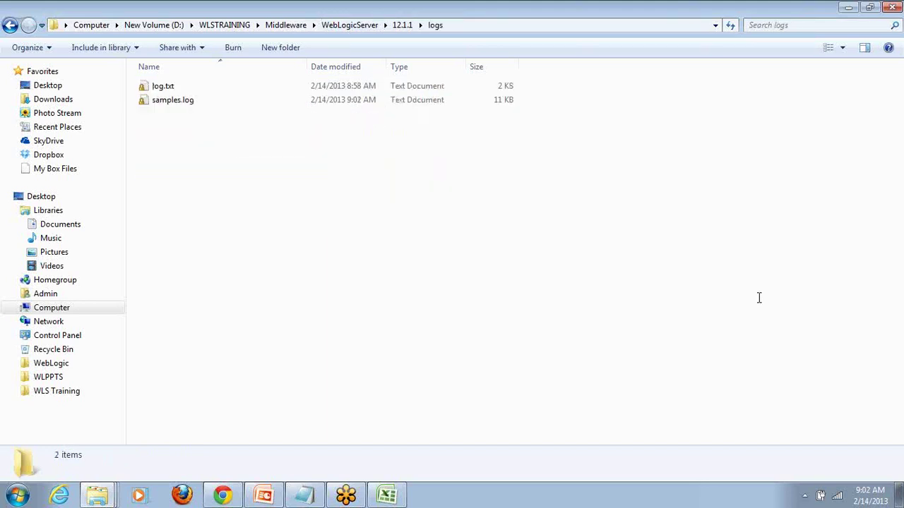
pyautogui.press('BackSpace')
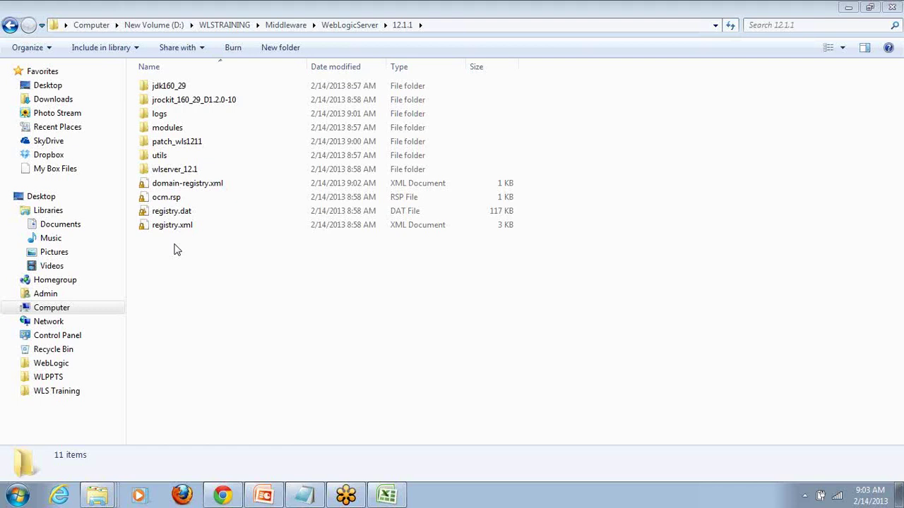
pyautogui.moveTo(174, 245); pyautogui.dragTo(161, 321)
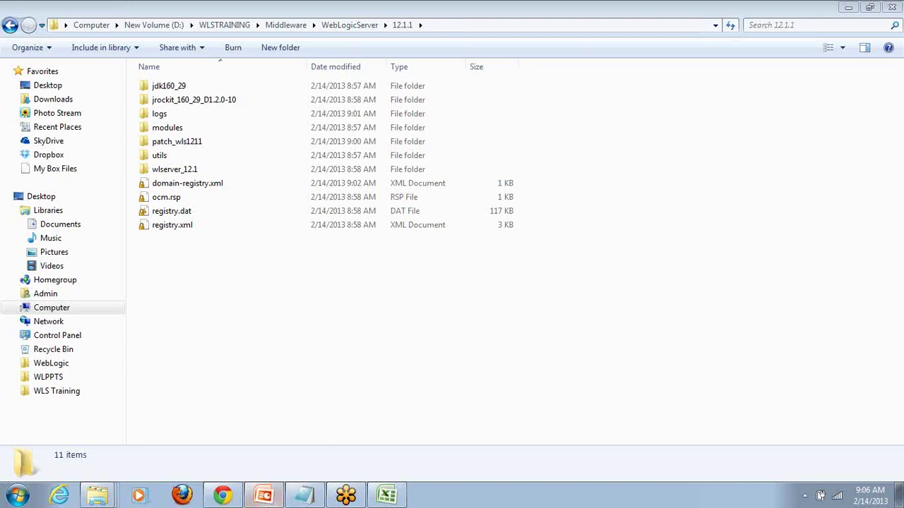
# Step: Switch to the PowerPoint presentation at the "Working With WebLogic Server Domain" slide
pyautogui.hotkey('alt', 'Tab')
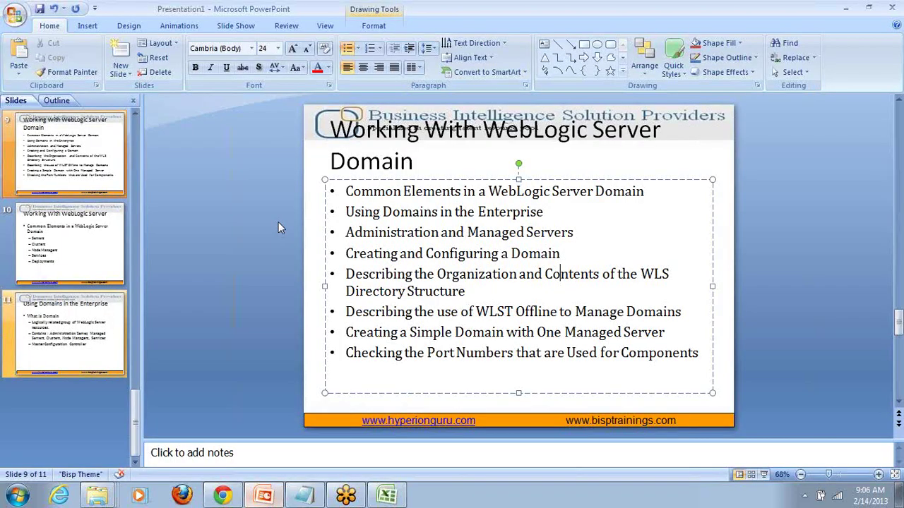